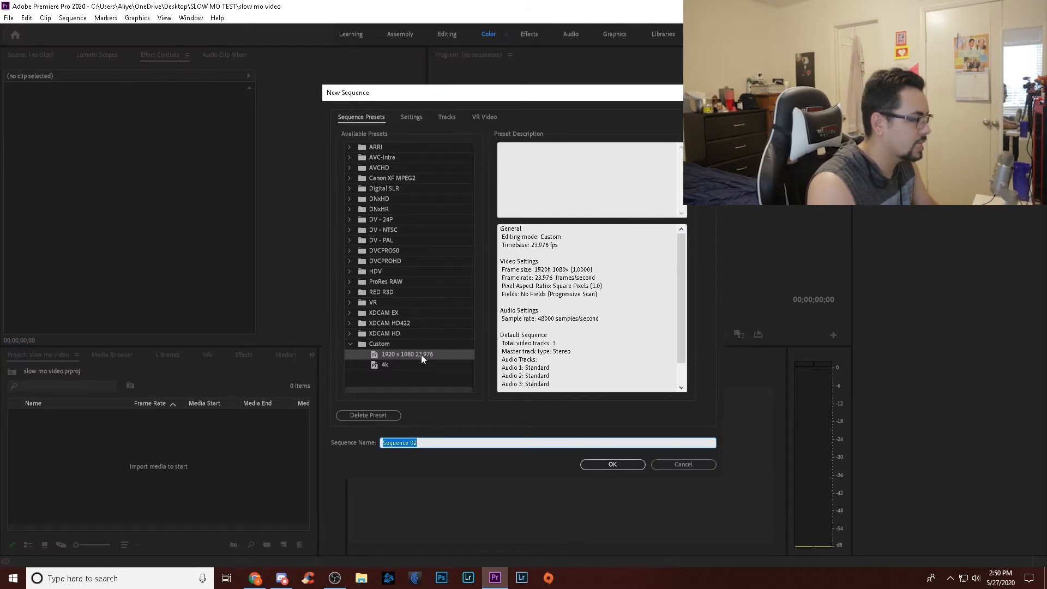
Create a new sequence named Sequence 02 from the custom 1920 x 1080 23.976 preset.
{"action": "left_click", "coordinate": [349, 219]}
{"action": "left_click", "coordinate": [416, 167]}
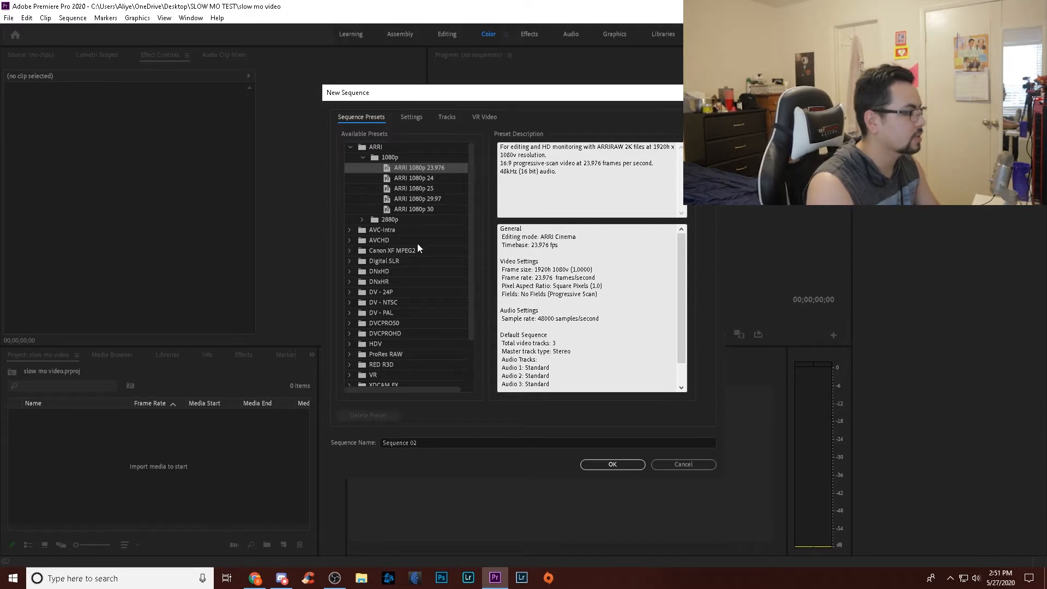
{"action": "scroll", "coordinate": [378, 292], "scroll_direction": "down", "scroll_amount": 3}
{"action": "left_click", "coordinate": [408, 370]}
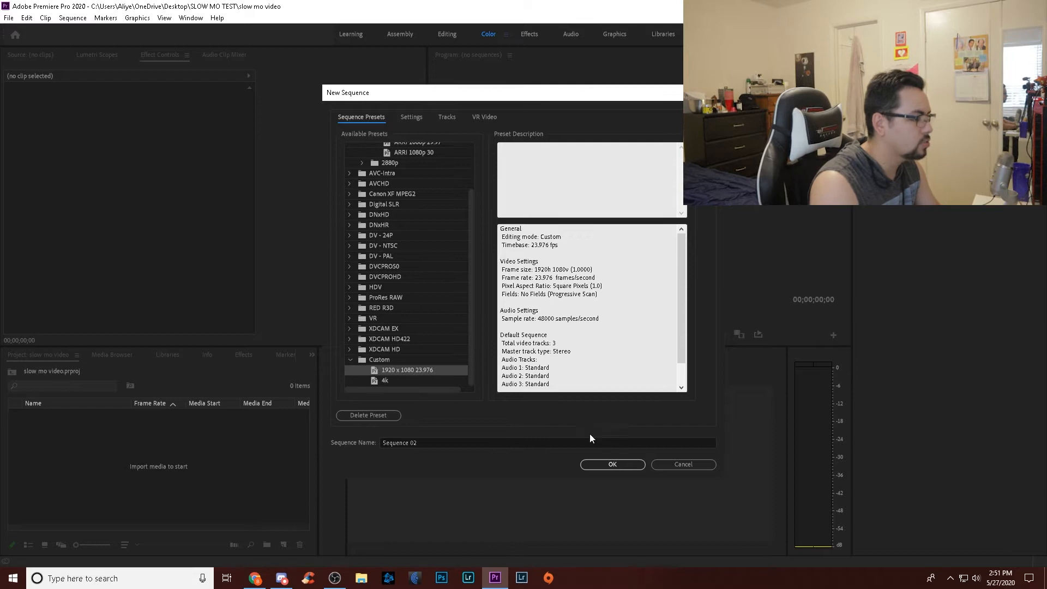
{"action": "left_click", "coordinate": [607, 463]}
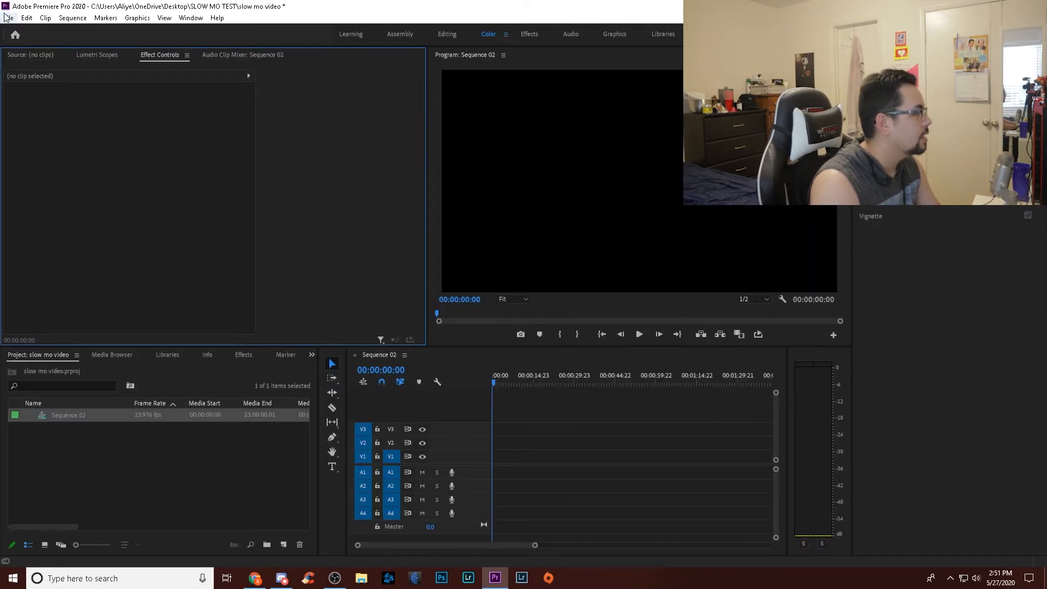
Import the eight video clips MVI_8855 through MVI_8862 from the SLOW MO TEST folder into the project.
{"action": "left_click", "coordinate": [8, 17]}
{"action": "left_click", "coordinate": [42, 319]}
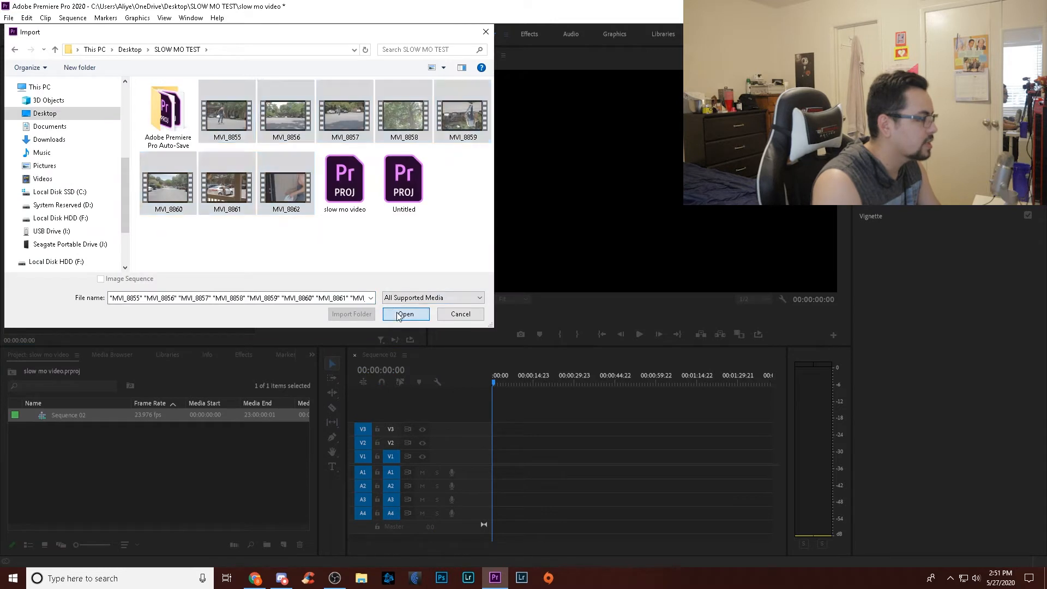
{"action": "left_click", "coordinate": [398, 314]}
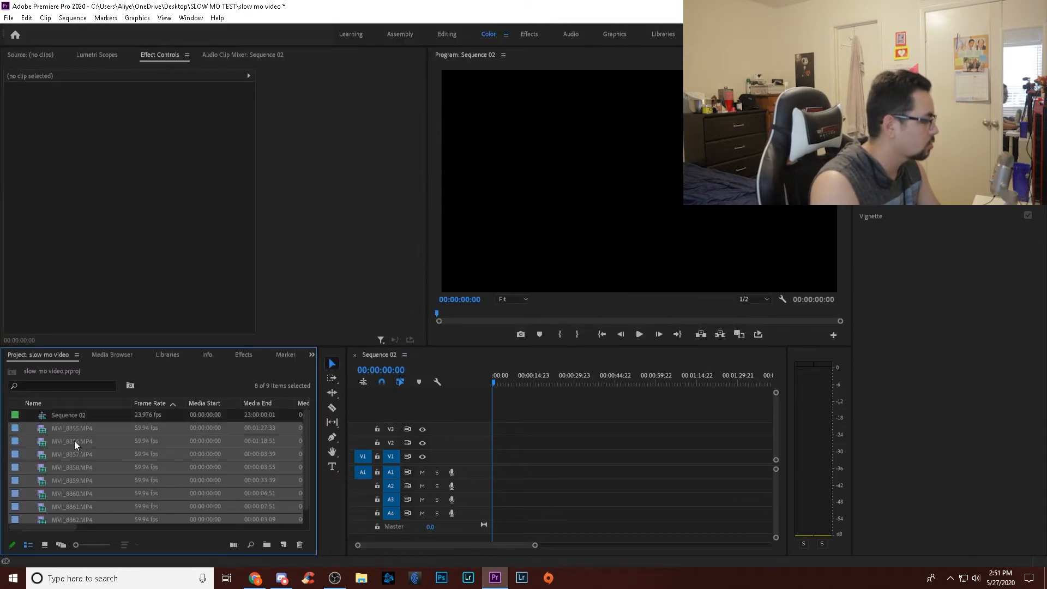
{"action": "left_click", "coordinate": [77, 453]}
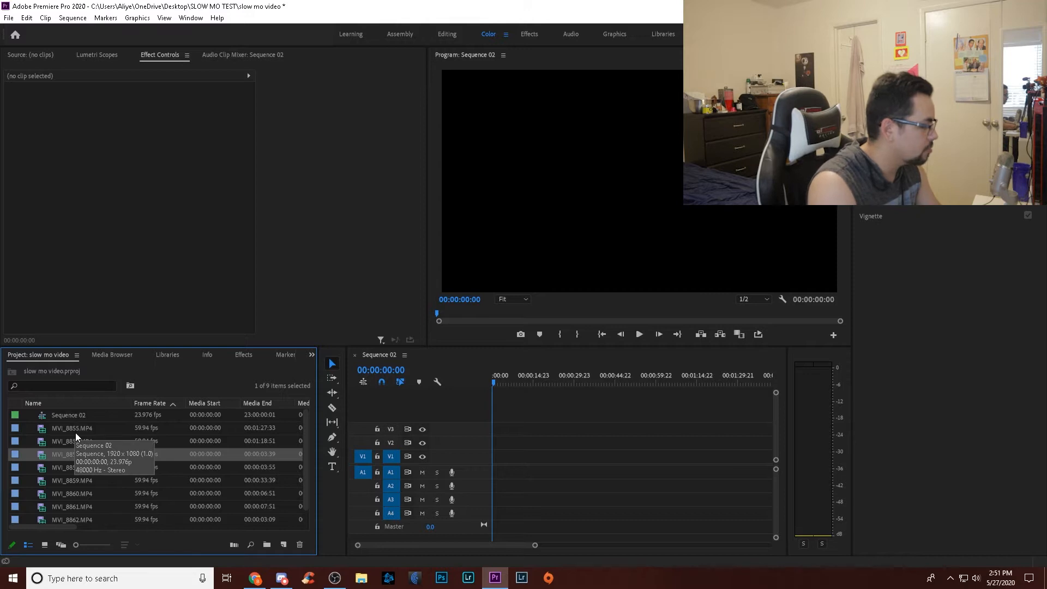
View the project items as icons and in freeform layout, and return to the list view.
{"action": "left_click", "coordinate": [48, 546]}
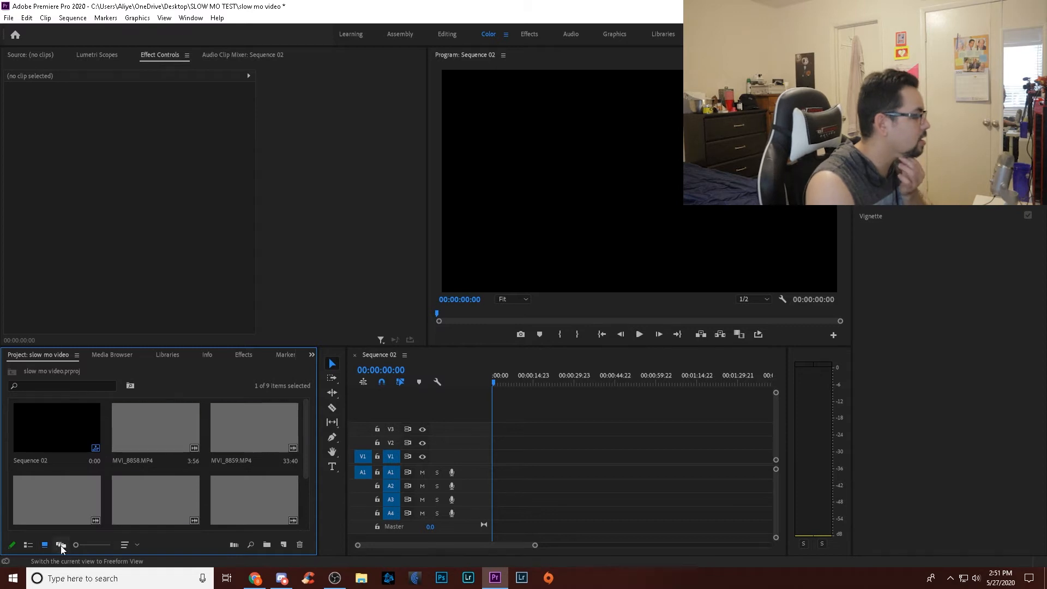
{"action": "left_click", "coordinate": [61, 545]}
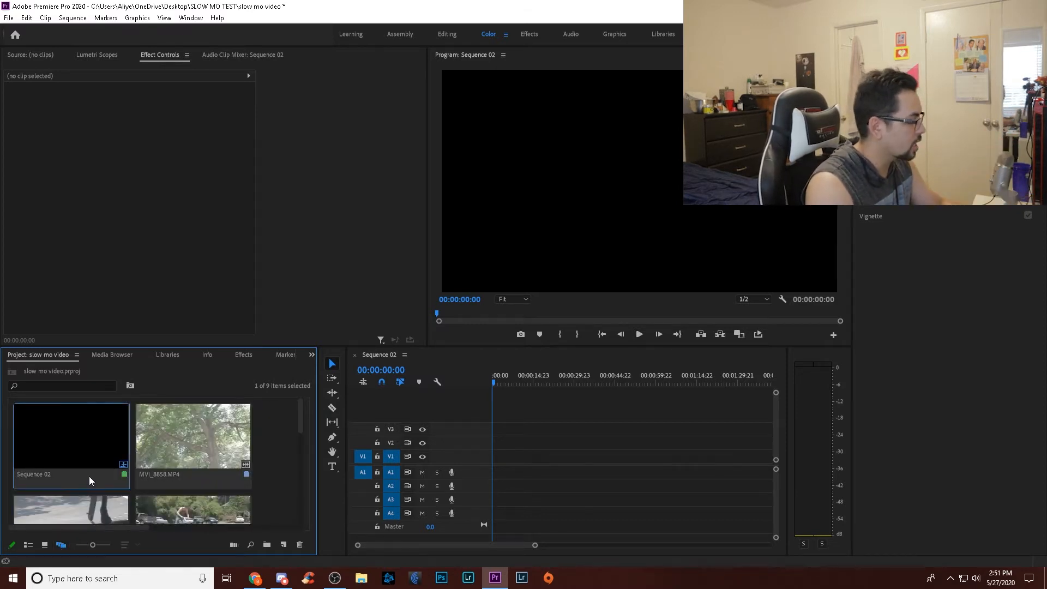
{"action": "left_click", "coordinate": [25, 546]}
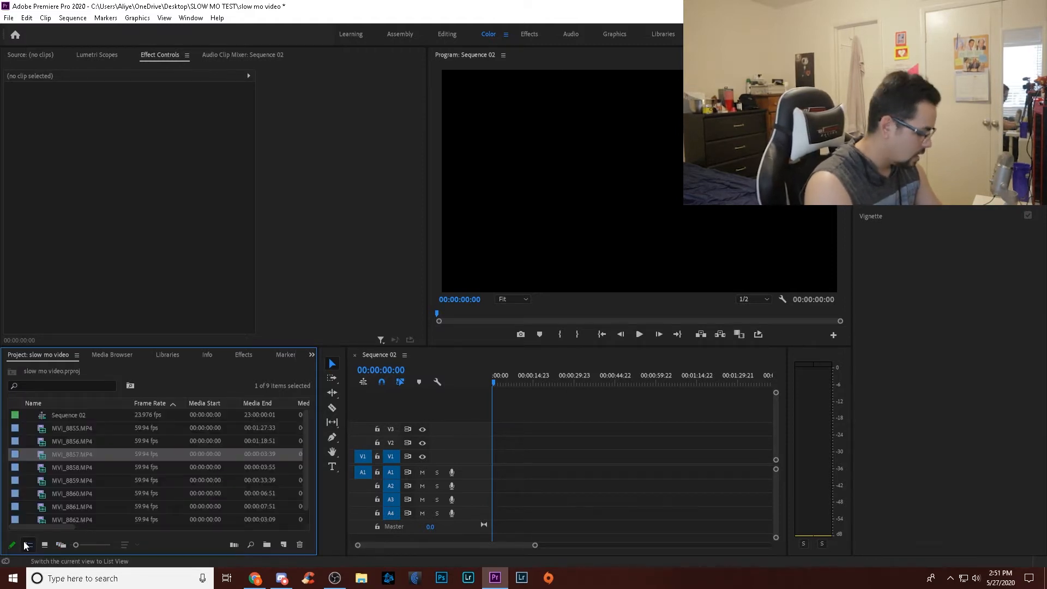
Interpret the footage of all eight imported clips at an assumed frame rate of 23.976 fps.
{"action": "left_click", "coordinate": [70, 431]}
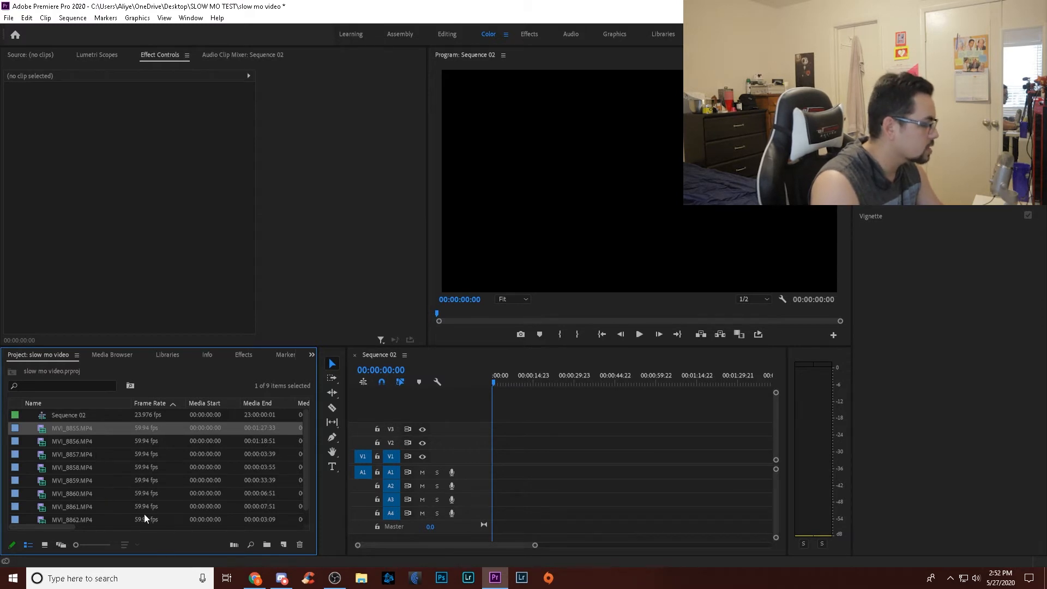
{"action": "scroll", "coordinate": [119, 505], "scroll_direction": "down", "scroll_amount": 1}
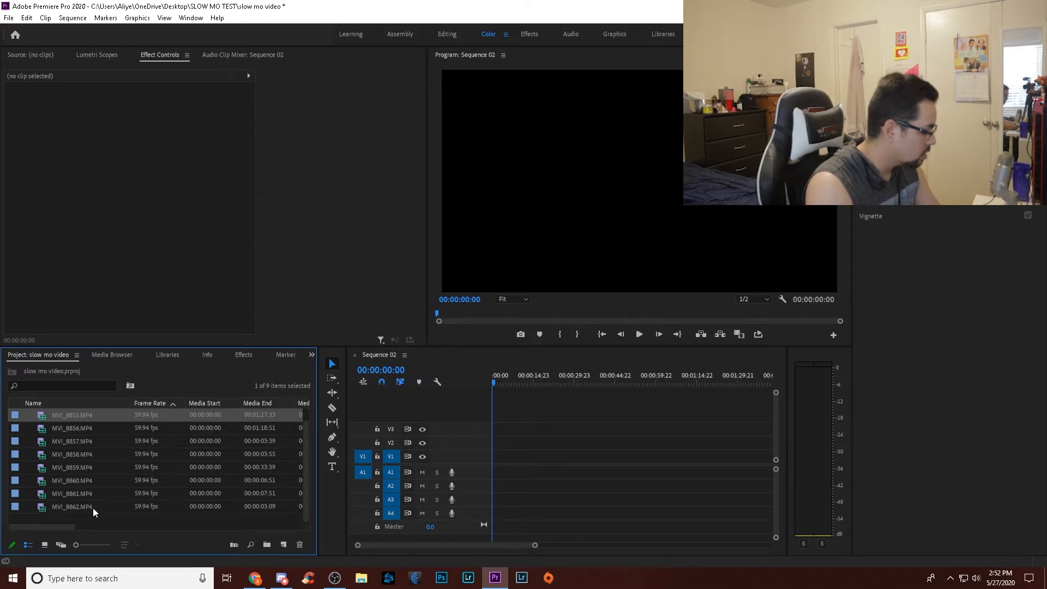
{"action": "key", "text": "ctrl+a"}
{"action": "right_click", "coordinate": [146, 460]}
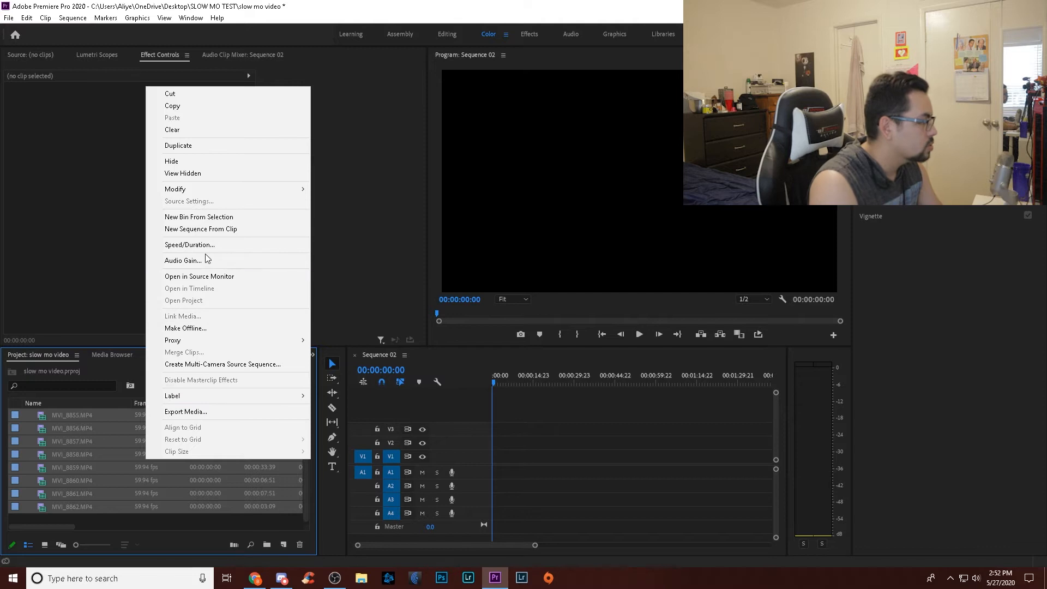
{"action": "mouse_move", "coordinate": [231, 186]}
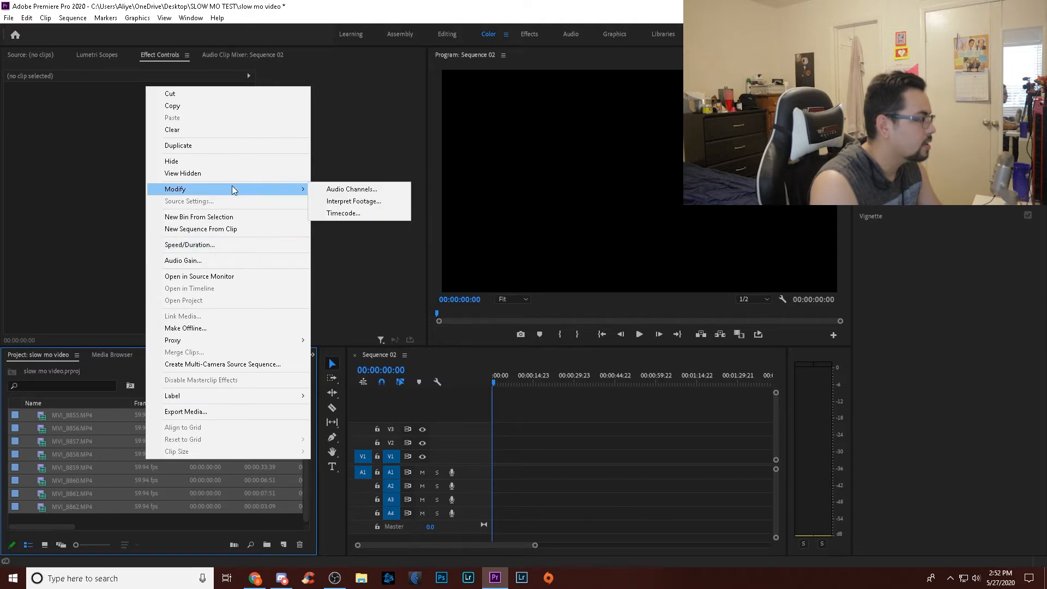
{"action": "left_click", "coordinate": [367, 202]}
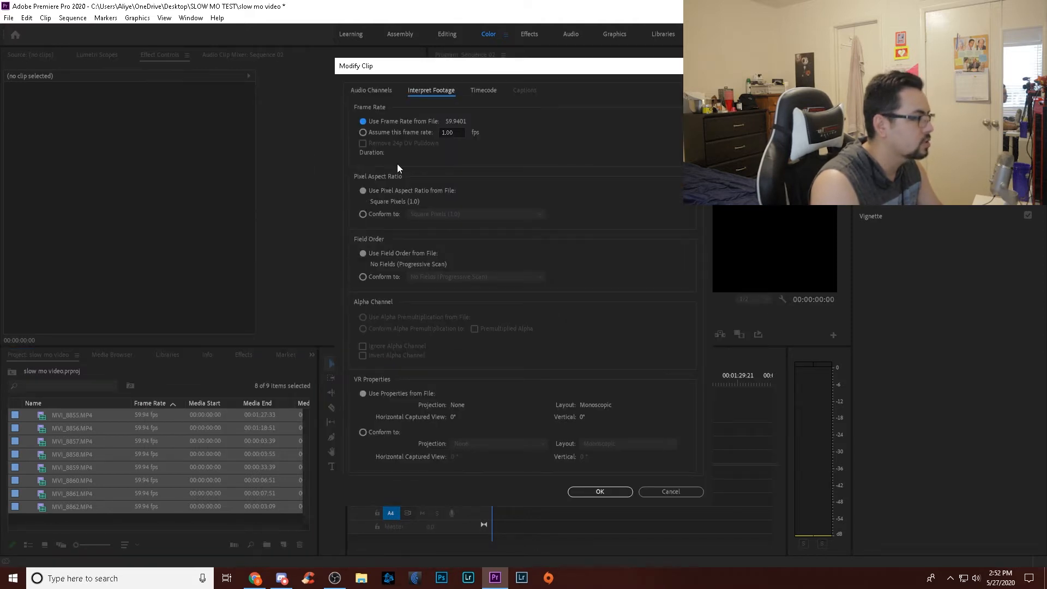
{"action": "left_click", "coordinate": [361, 132]}
{"action": "type", "text": "23"}
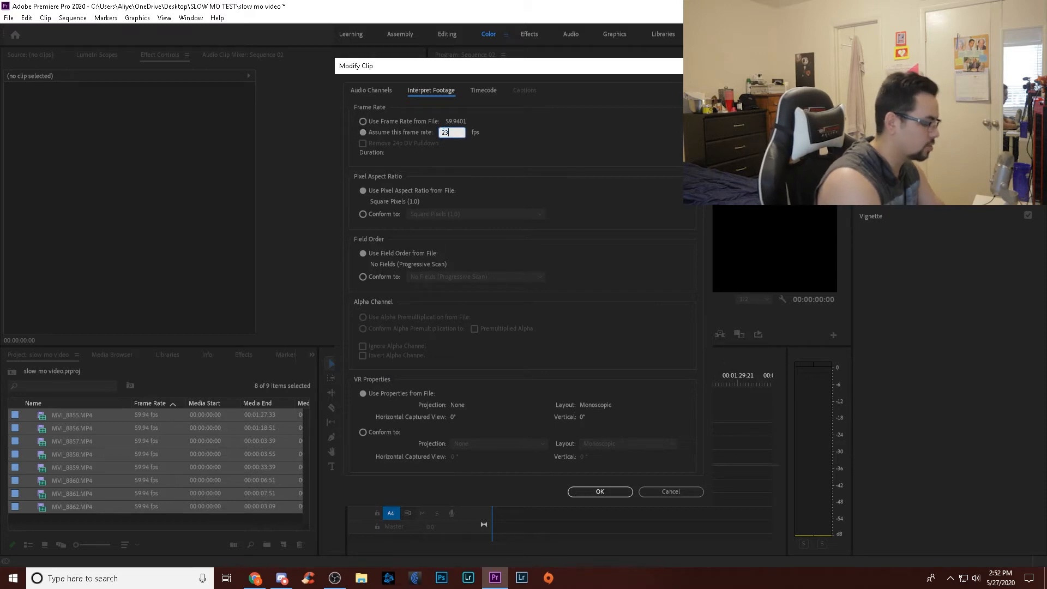
{"action": "type", "text": ".976"}
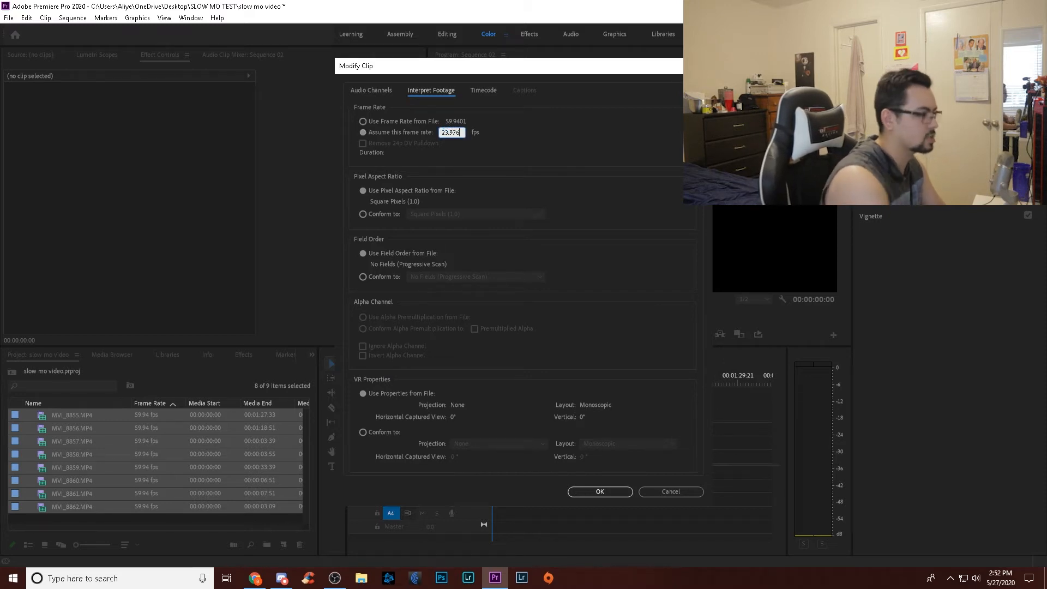
{"action": "left_click", "coordinate": [601, 492]}
Check the frame rates of the reinterpreted clips in the project list.
{"action": "left_click", "coordinate": [119, 450]}
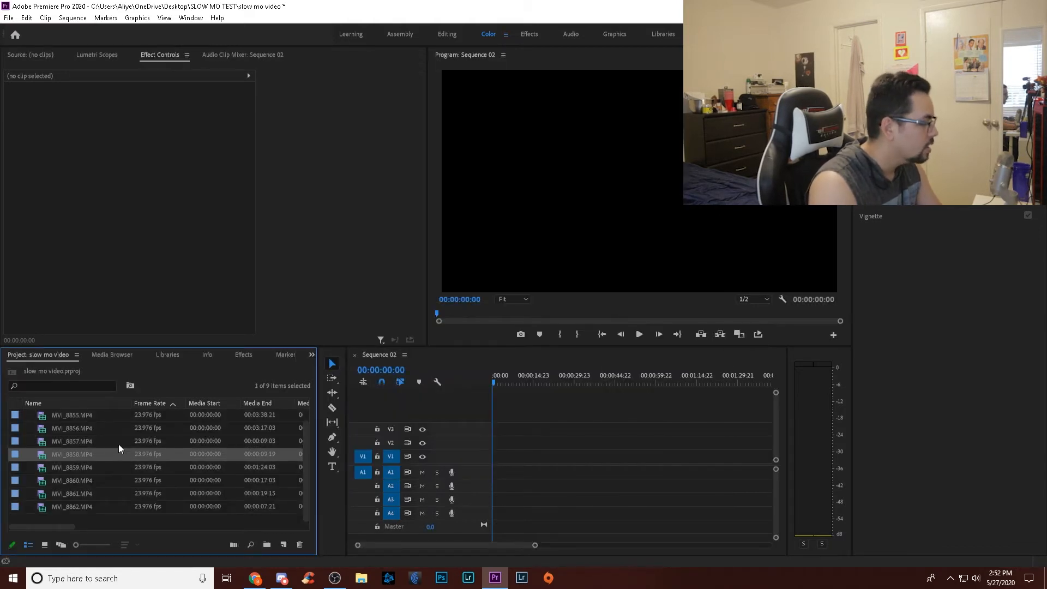
{"action": "left_click", "coordinate": [145, 417]}
{"action": "left_click", "coordinate": [145, 427]}
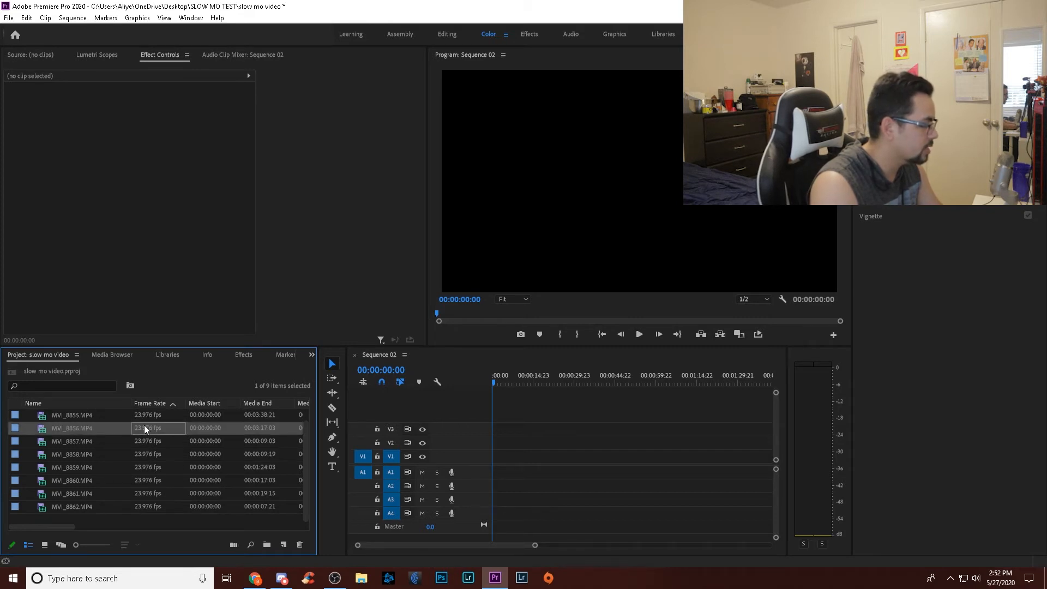
{"action": "left_click_drag", "start_coordinate": [80, 417], "coordinate": [494, 473]}
{"action": "left_click_drag", "start_coordinate": [534, 545], "coordinate": [687, 543]}
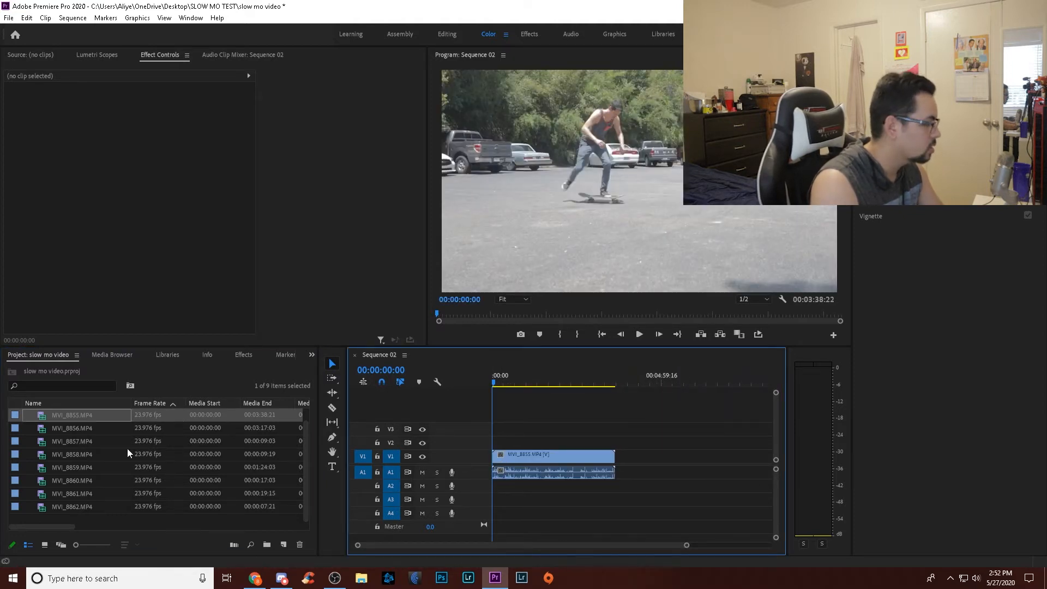
{"action": "left_click", "coordinate": [548, 467]}
{"action": "key", "text": "Delete"}
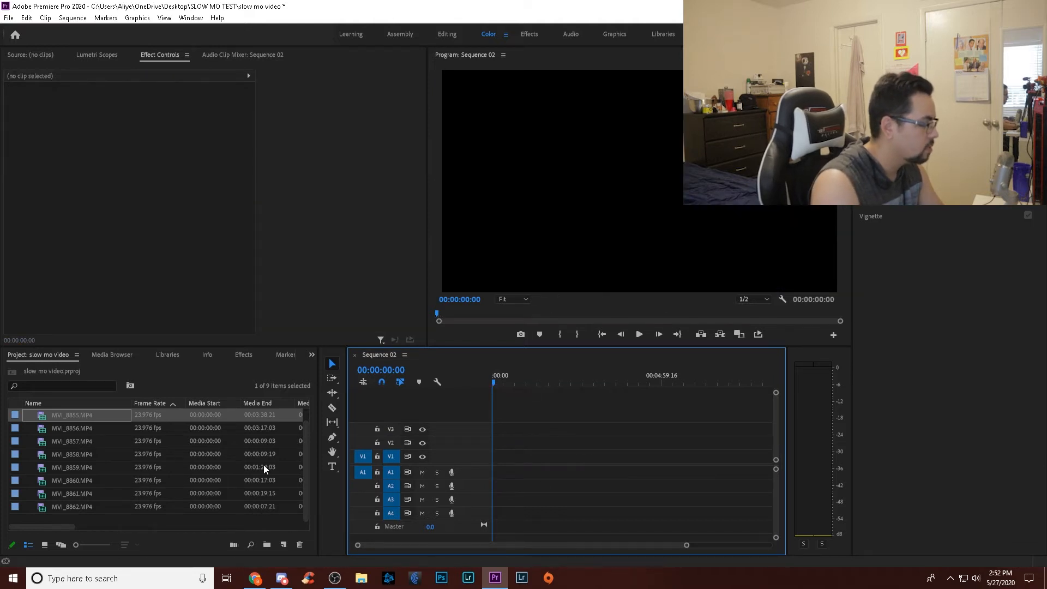
Place the MVI_8862.MP4 clip at the start of Sequence 02 on tracks V1 and A1.
{"action": "left_click", "coordinate": [89, 510]}
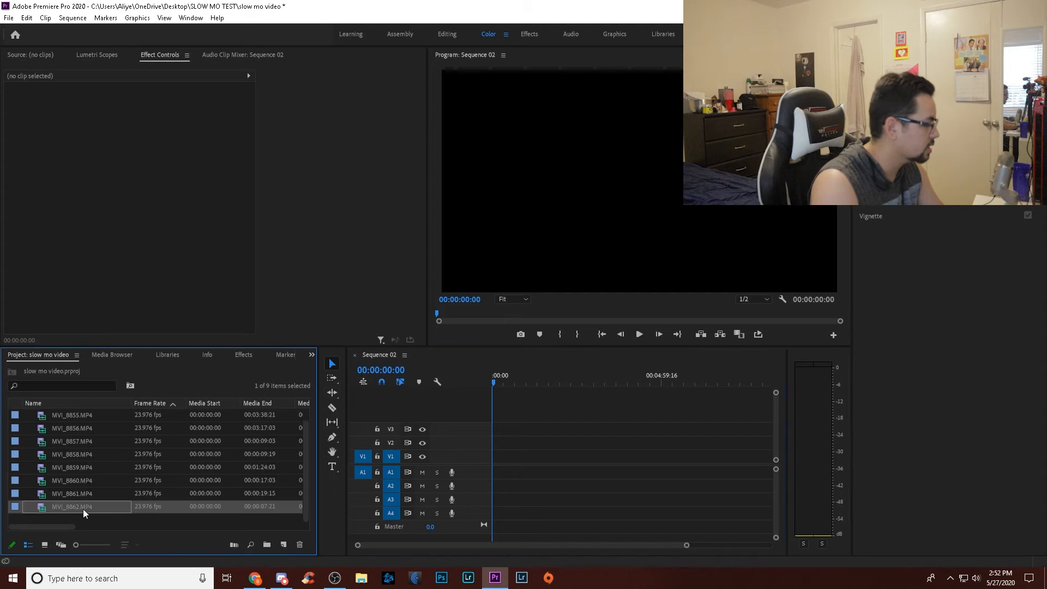
{"action": "left_click_drag", "start_coordinate": [107, 510], "coordinate": [495, 457]}
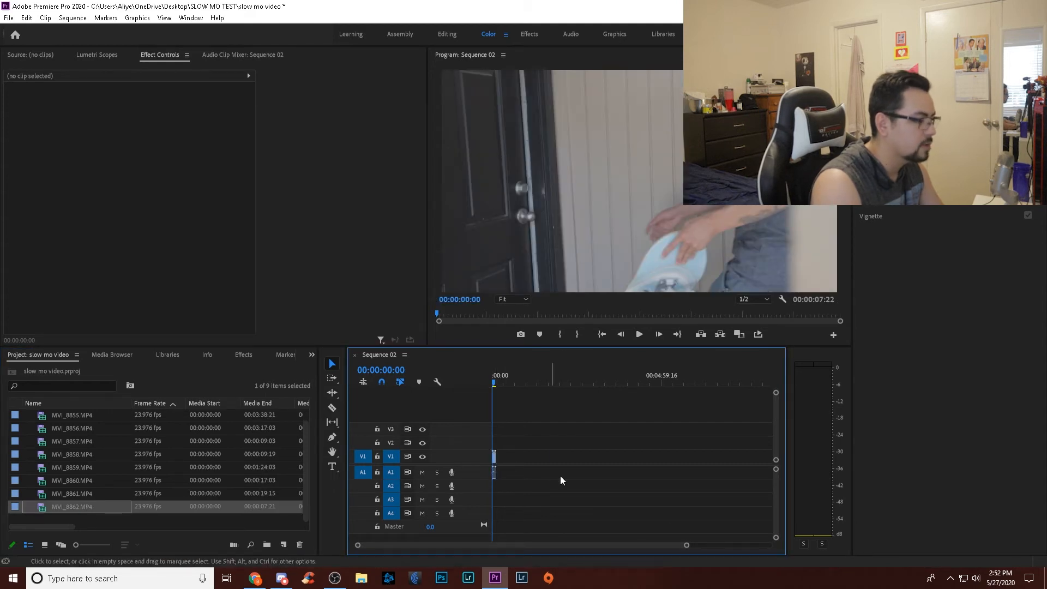
{"action": "left_click_drag", "start_coordinate": [687, 547], "coordinate": [604, 539]}
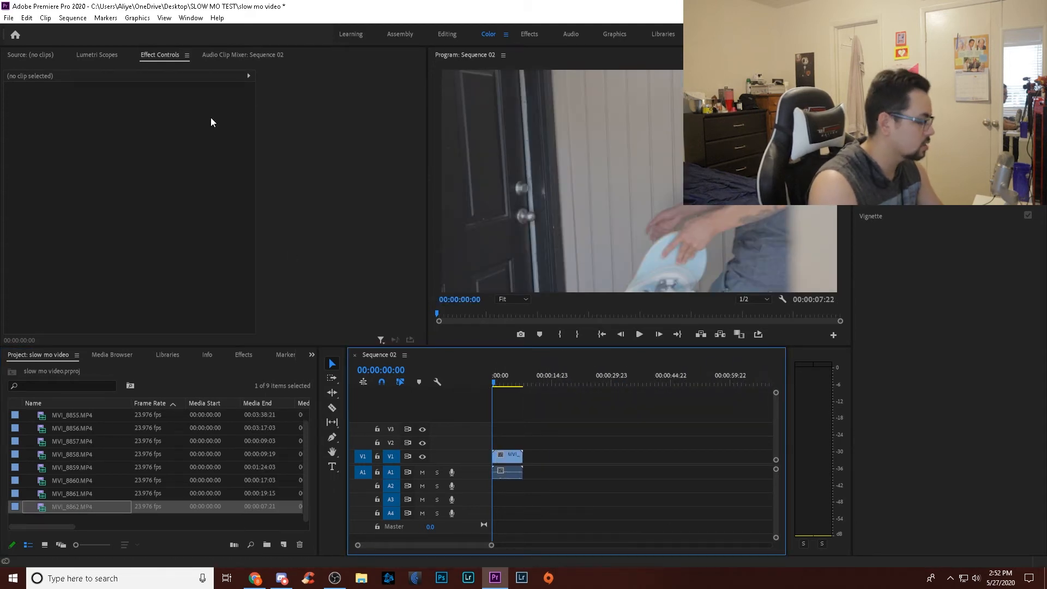
Import MVI_8862 again and place this 59.94 fps copy on V1 after the slowed clip, leaving a gap.
{"action": "key", "text": "ctrl+i"}
{"action": "left_click", "coordinate": [289, 208]}
{"action": "left_click", "coordinate": [412, 312]}
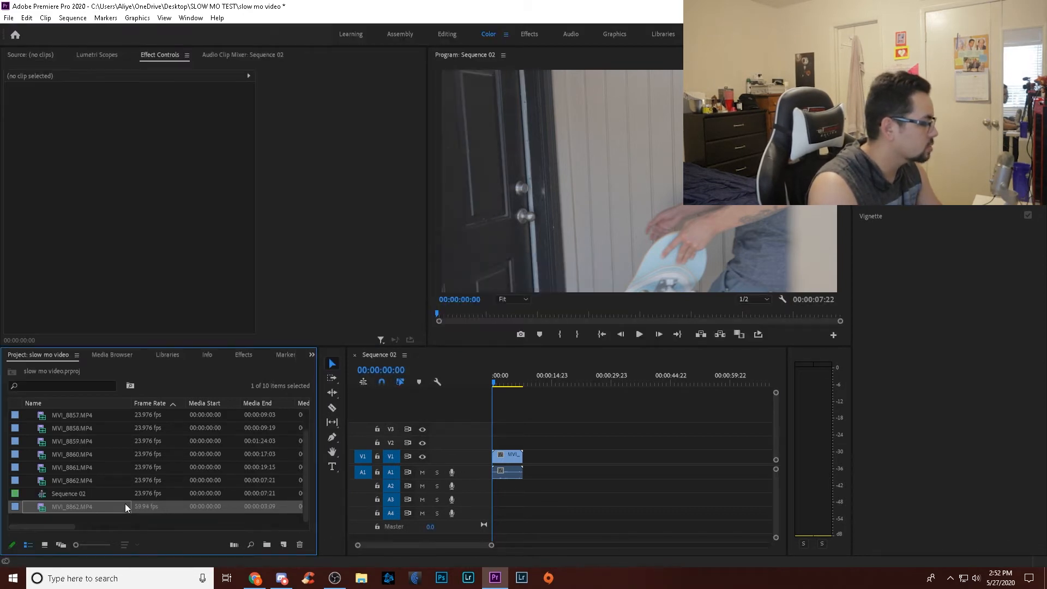
{"action": "left_click_drag", "start_coordinate": [67, 510], "coordinate": [533, 459]}
Play the 59.94 fps copy of MVI_8862 and the slowed version to compare their speeds.
{"action": "left_click", "coordinate": [532, 383]}
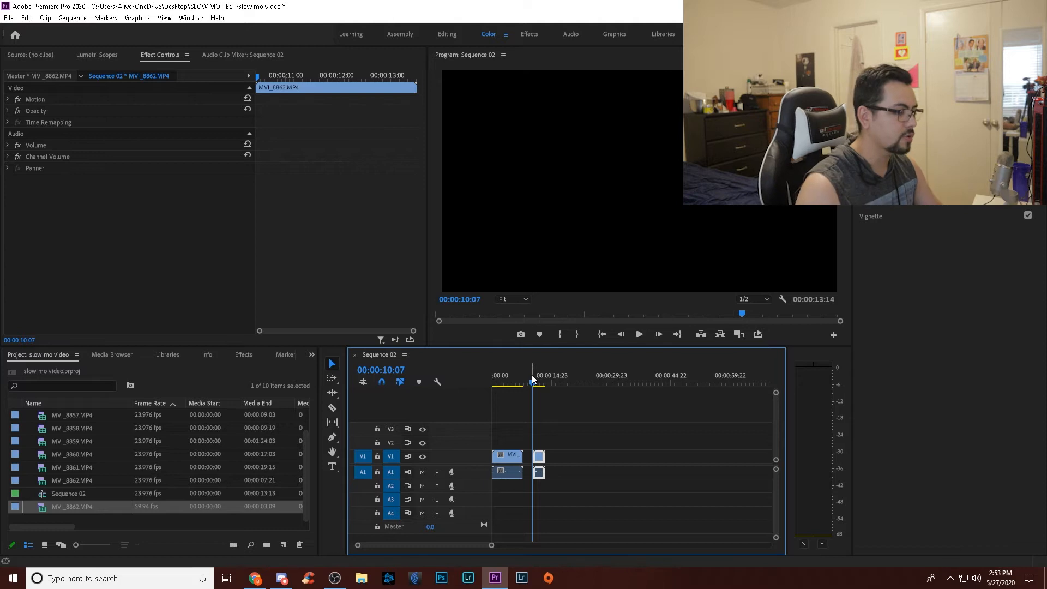
{"action": "key", "text": "space"}
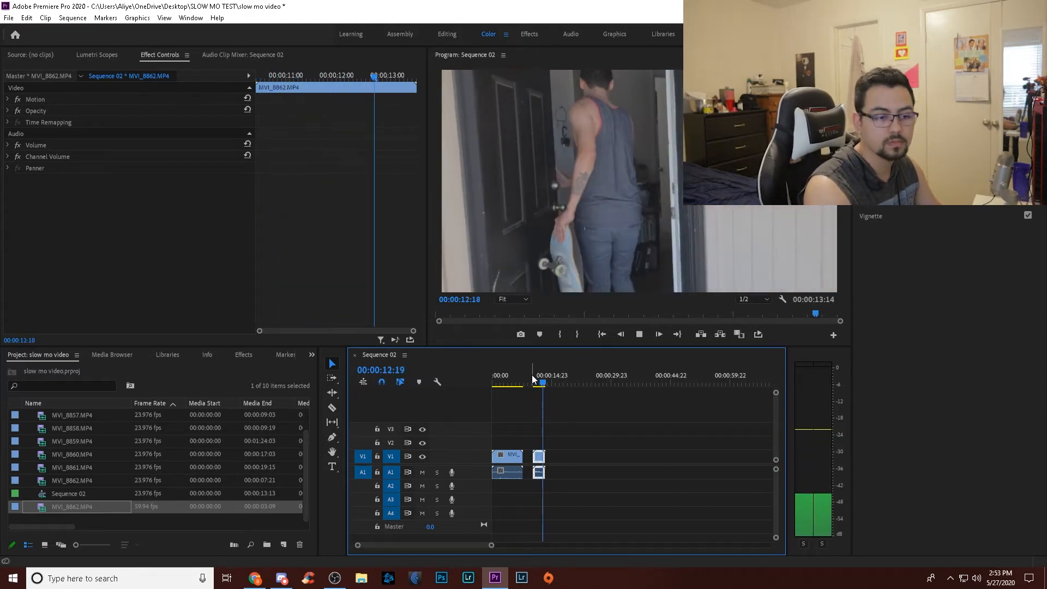
{"action": "key", "text": "space"}
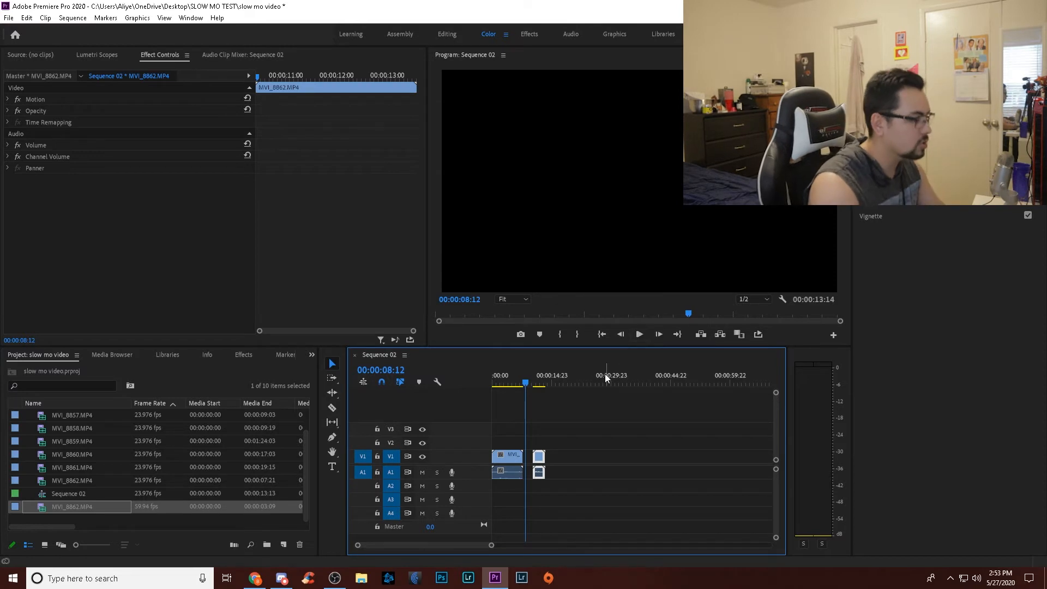
{"action": "left_click", "coordinate": [537, 384]}
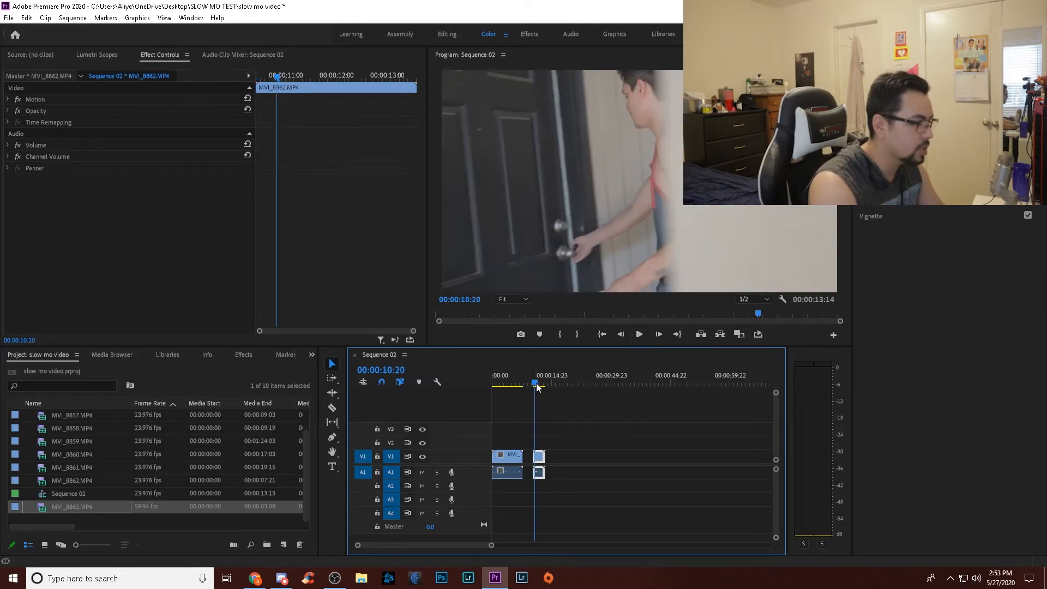
{"action": "key", "text": "space"}
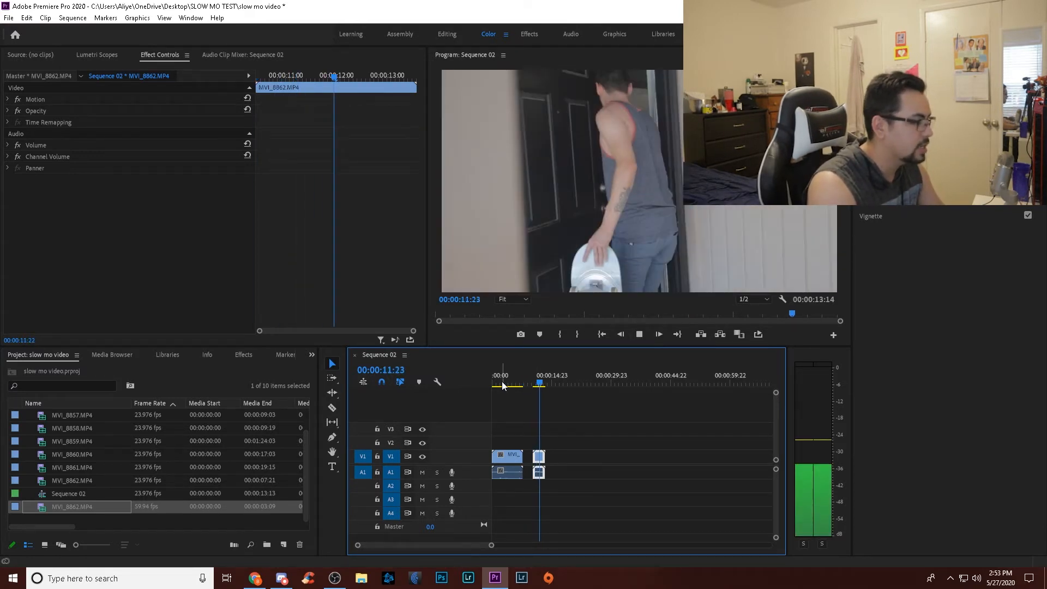
{"action": "key", "text": "space"}
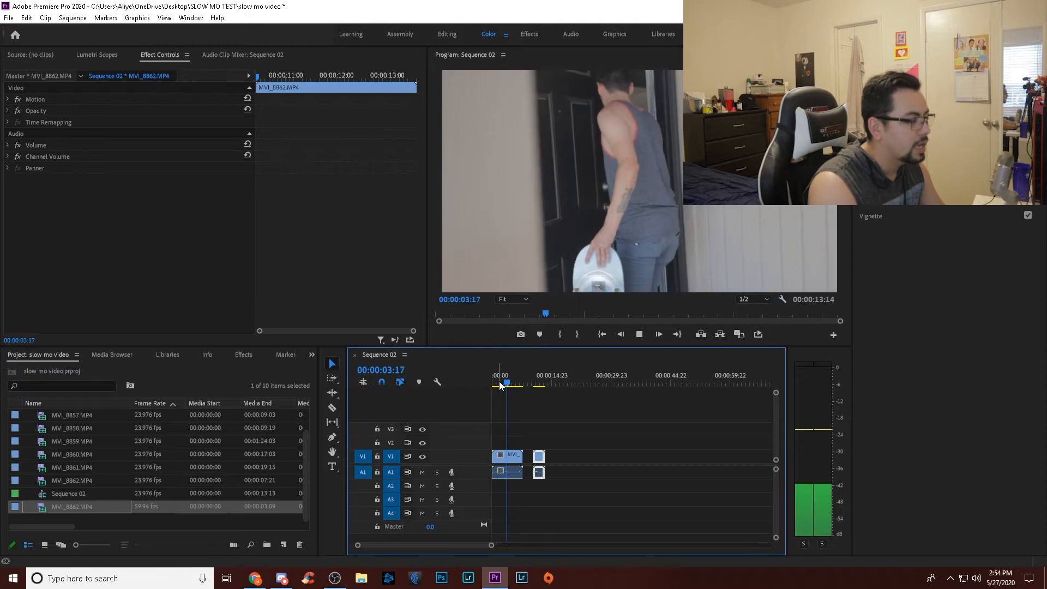
{"action": "left_click", "coordinate": [639, 335]}
Place MVI_8855.MP4 on V1 after the two MVI_8862 clips and move the playhead to its start at 00:00:19:08.
{"action": "scroll", "coordinate": [69, 452], "scroll_direction": "up", "scroll_amount": 1}
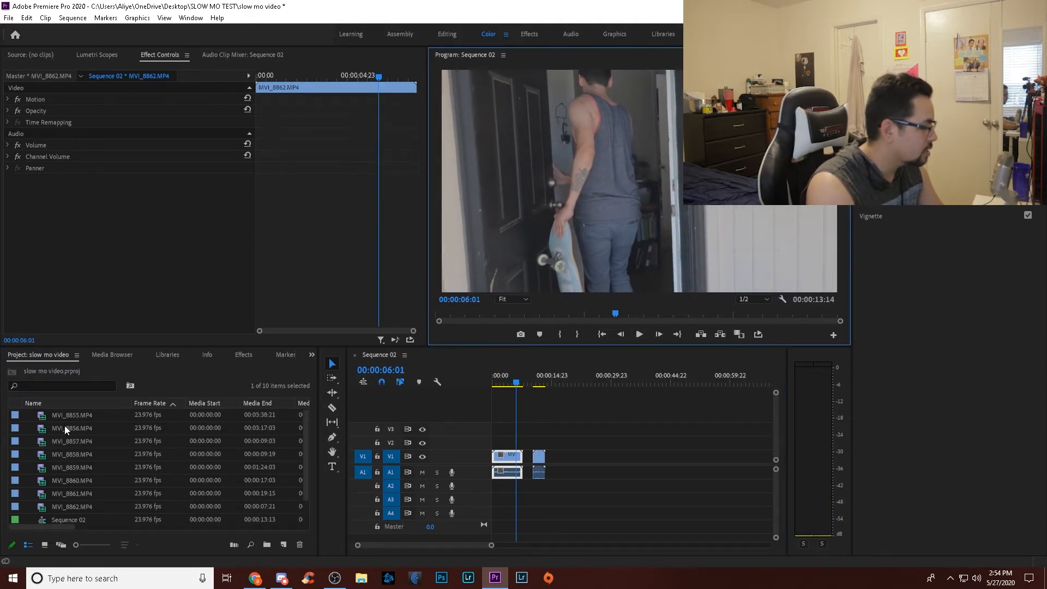
{"action": "left_click_drag", "start_coordinate": [58, 417], "coordinate": [571, 456]}
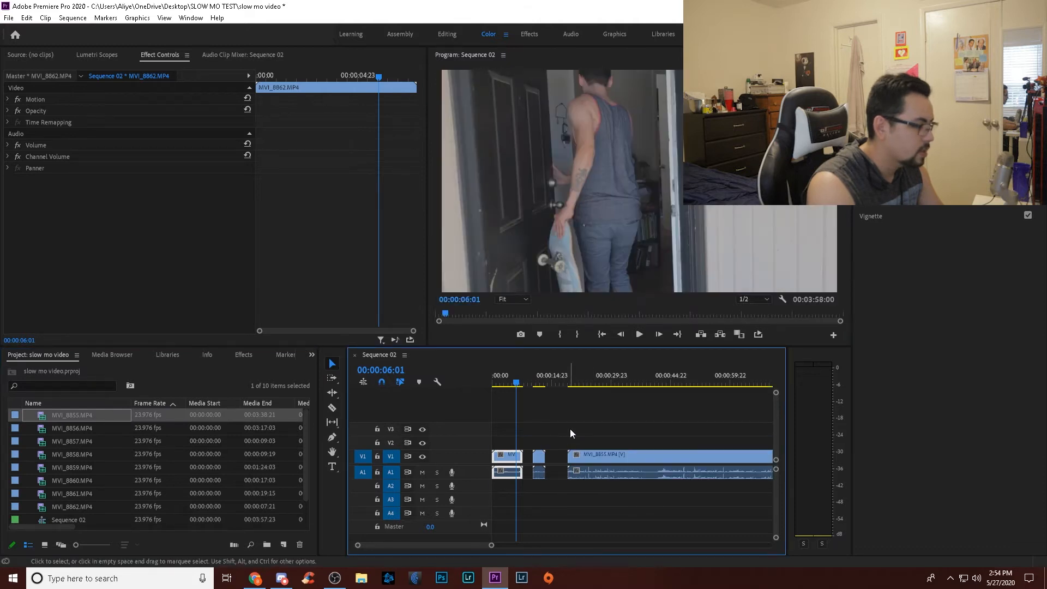
{"action": "left_click", "coordinate": [571, 384]}
{"action": "left_click_drag", "start_coordinate": [571, 383], "coordinate": [570, 383]}
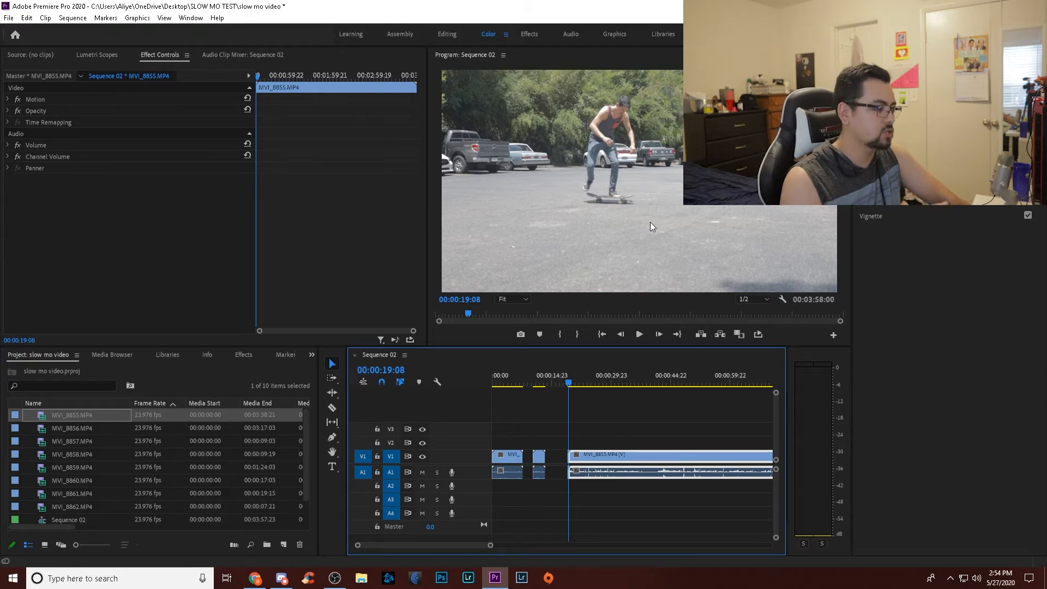
Play through the opening of the slowed MVI_8855 skateboarding clip.
{"action": "key", "text": "space"}
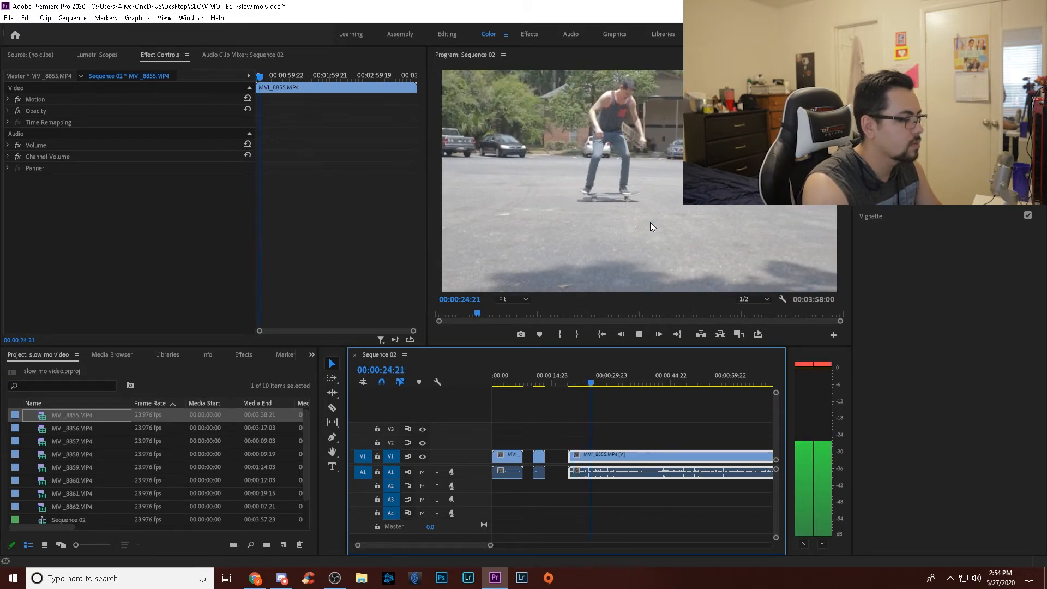
{"action": "left_click", "coordinate": [639, 333]}
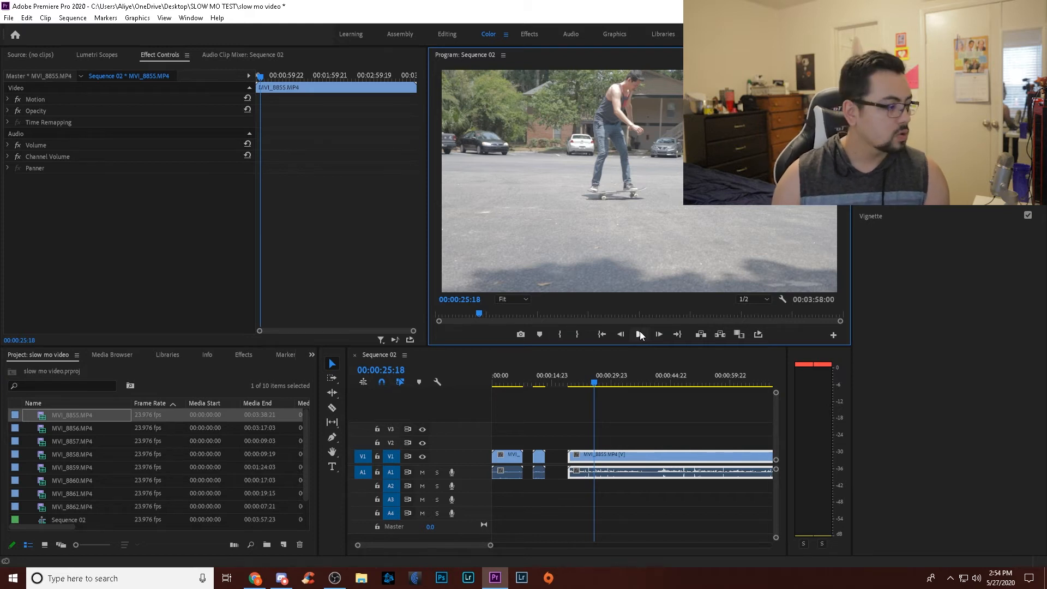
{"action": "left_click", "coordinate": [640, 333]}
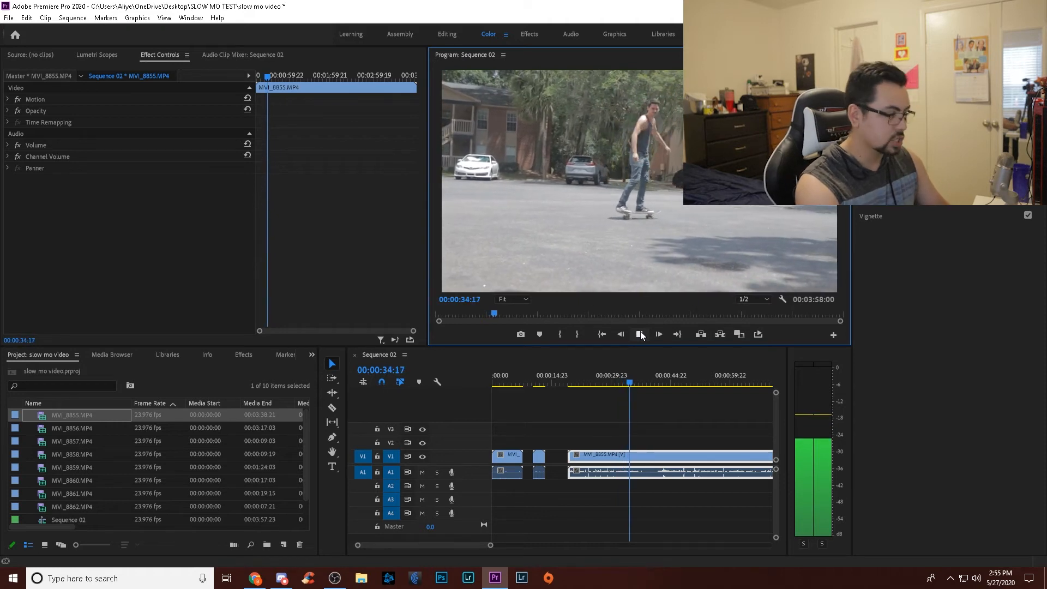
Mute audio track A1 and play MVI_8855 with the music from 00:00:23:01, stopping at 00:00:34:13.
{"action": "left_click", "coordinate": [420, 474]}
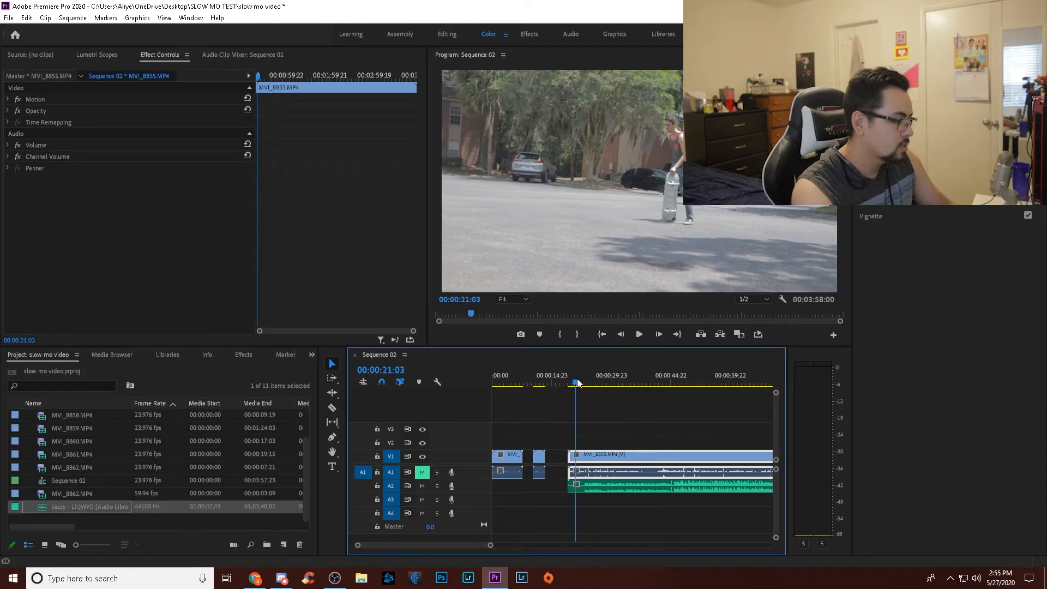
{"action": "left_click_drag", "start_coordinate": [575, 380], "coordinate": [582, 380]}
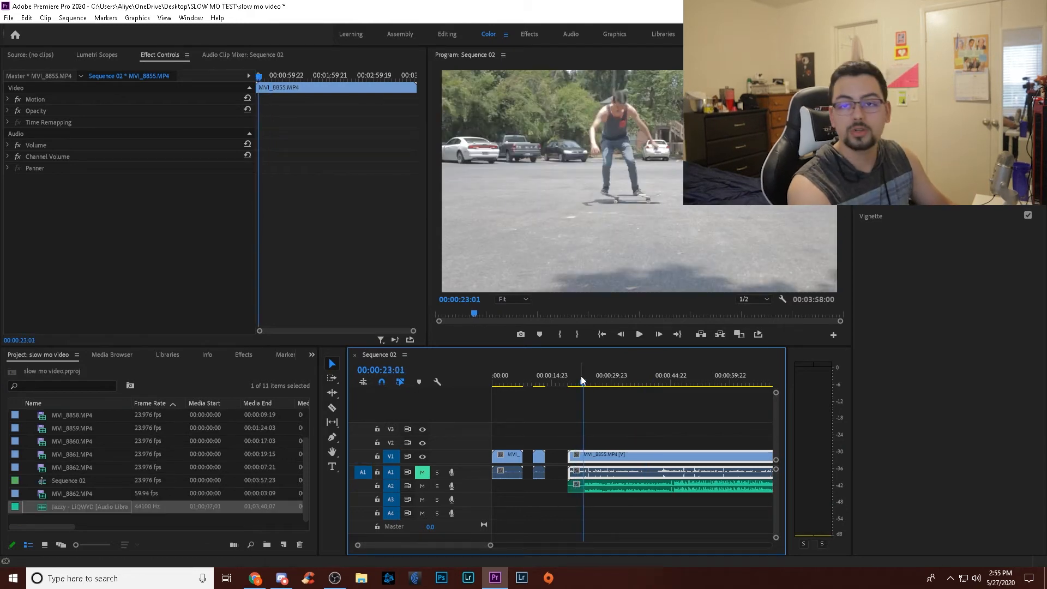
{"action": "key", "text": "space"}
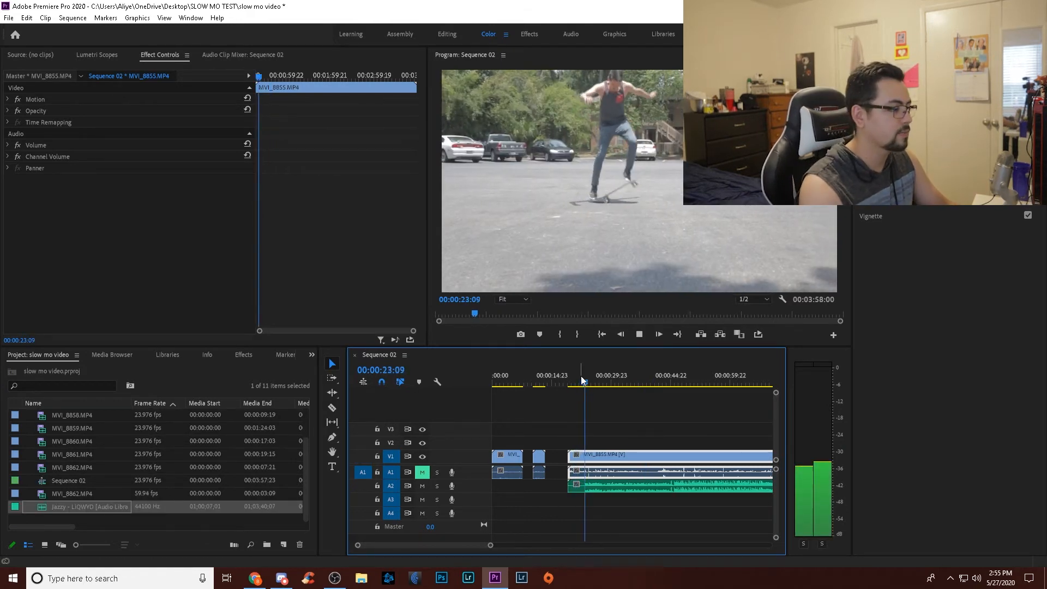
{"action": "left_click", "coordinate": [639, 335]}
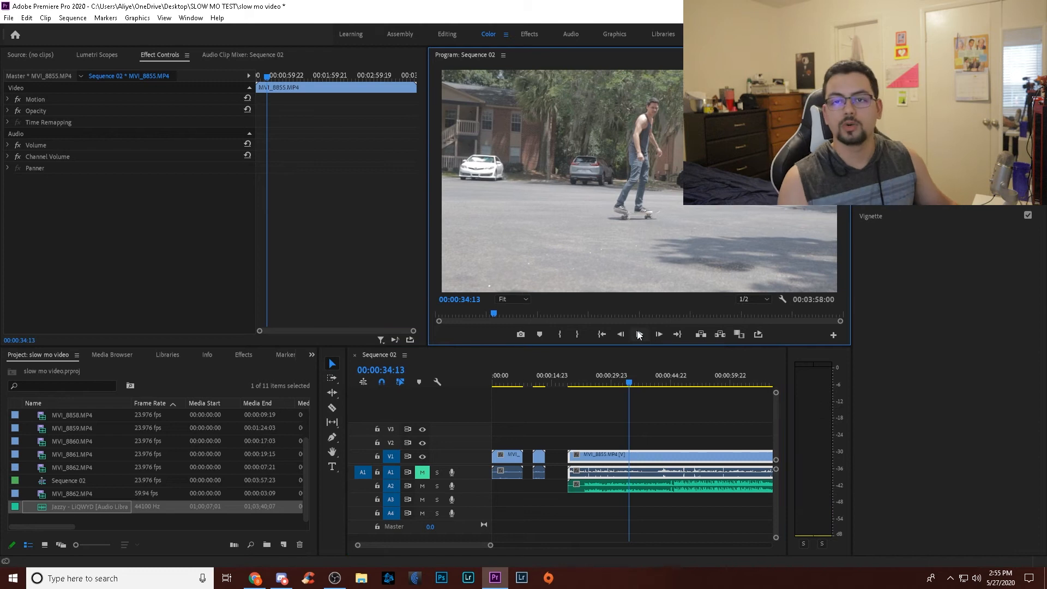